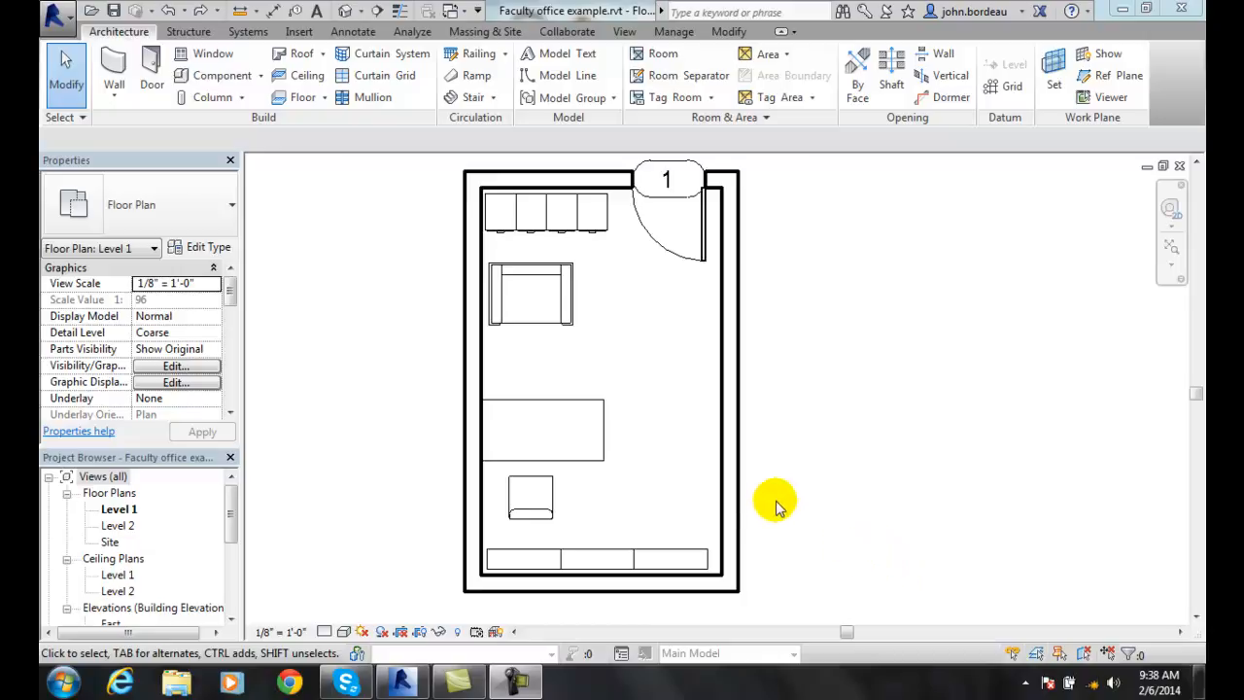
Rotate the task chair behind the desk 30 degrees counterclockwise about its centre, starting from a horizontal ray
click(65, 90)
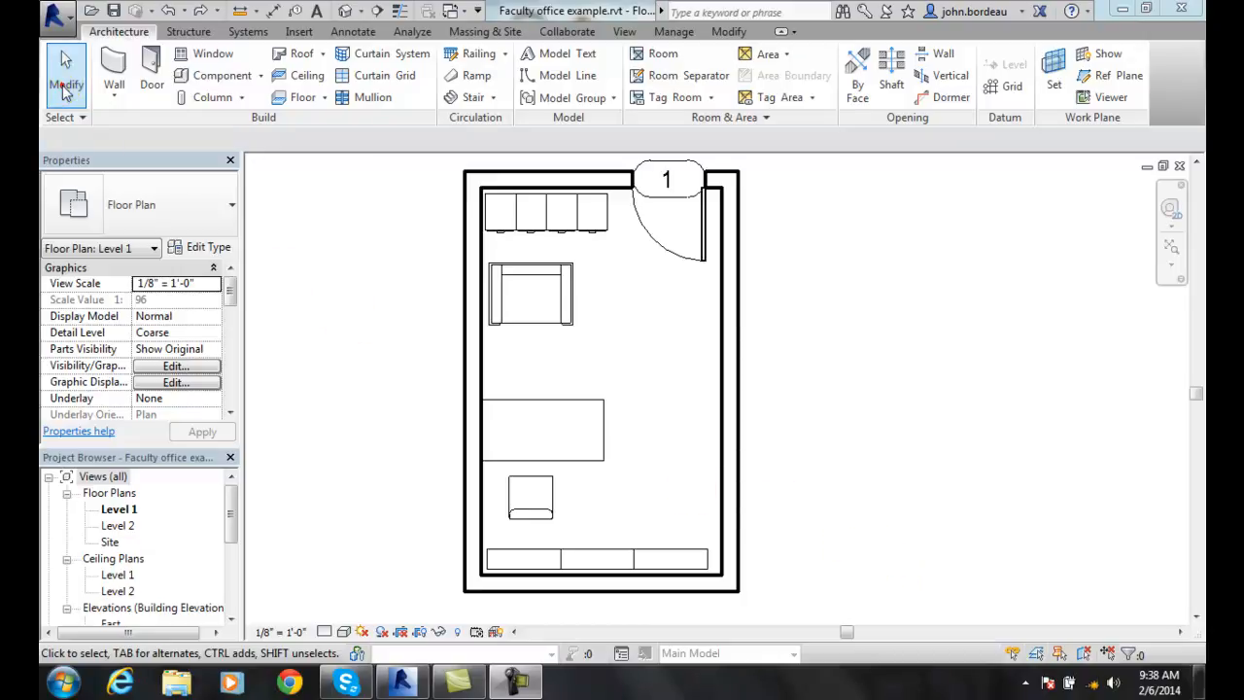
click(529, 519)
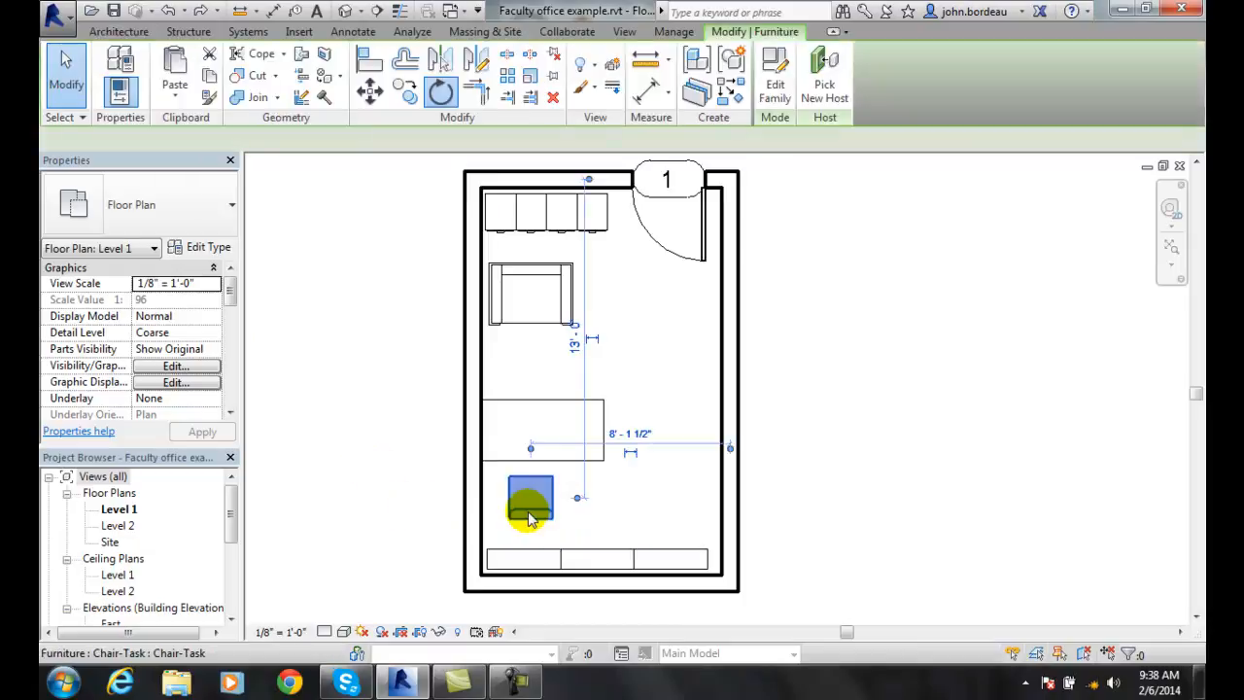
click(440, 92)
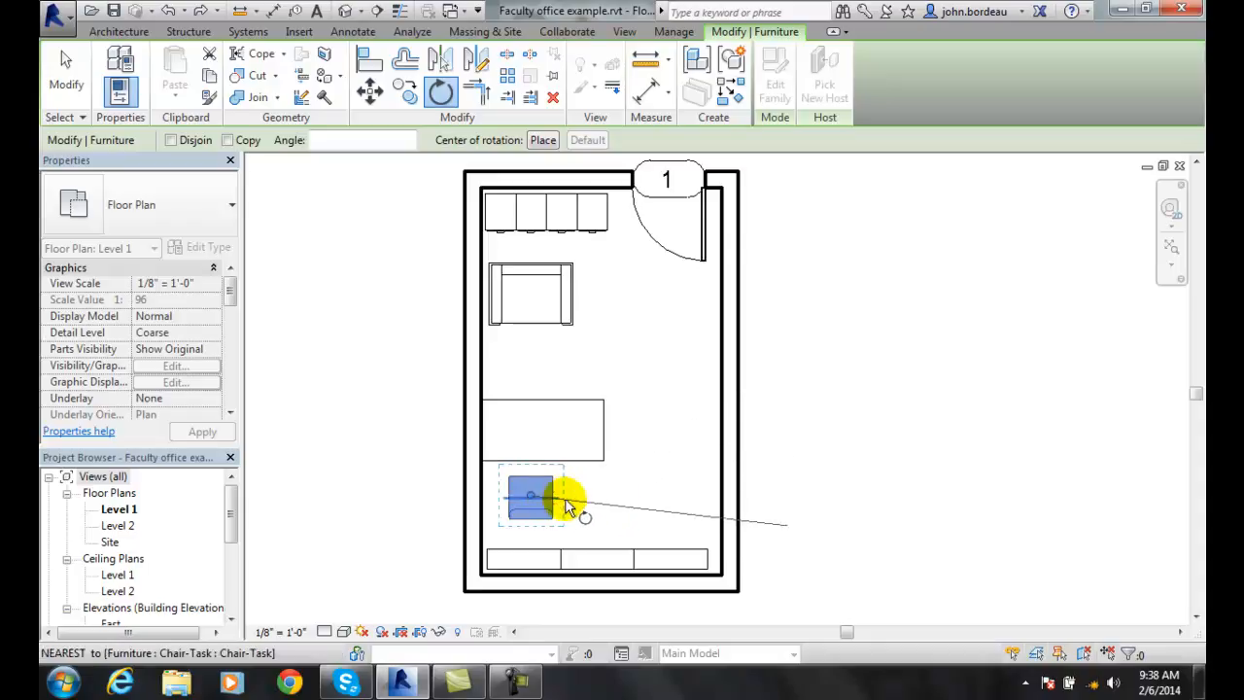
click(636, 505)
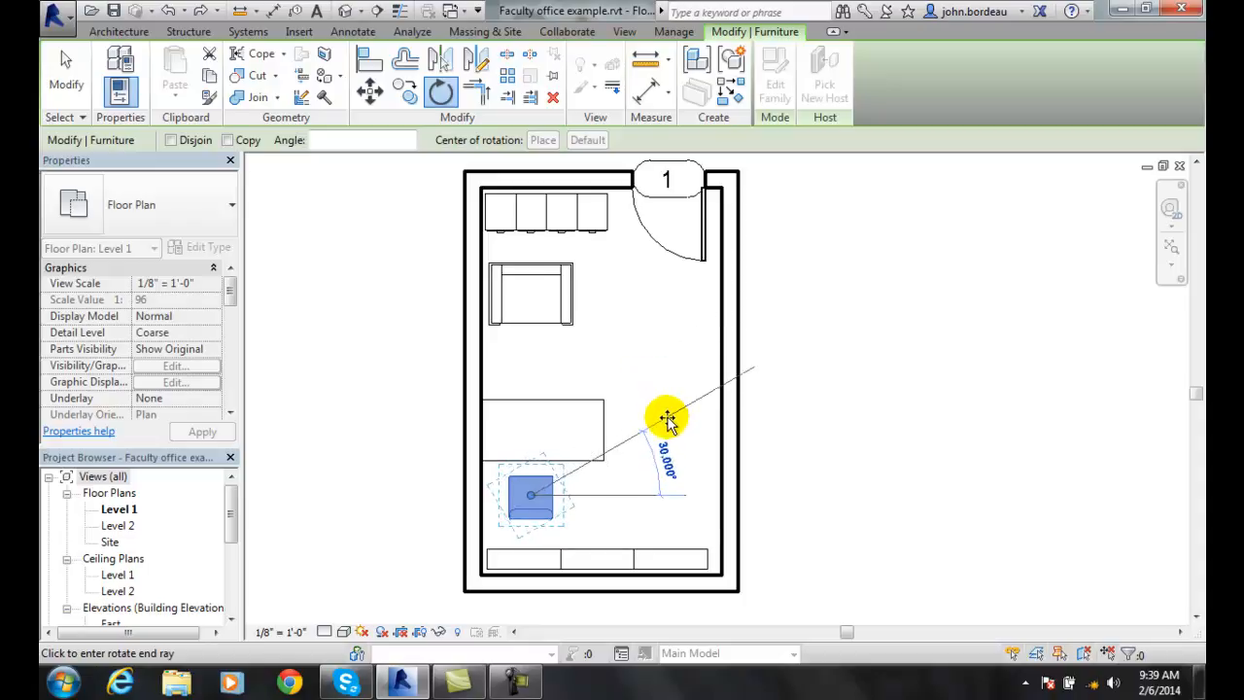
click(667, 417)
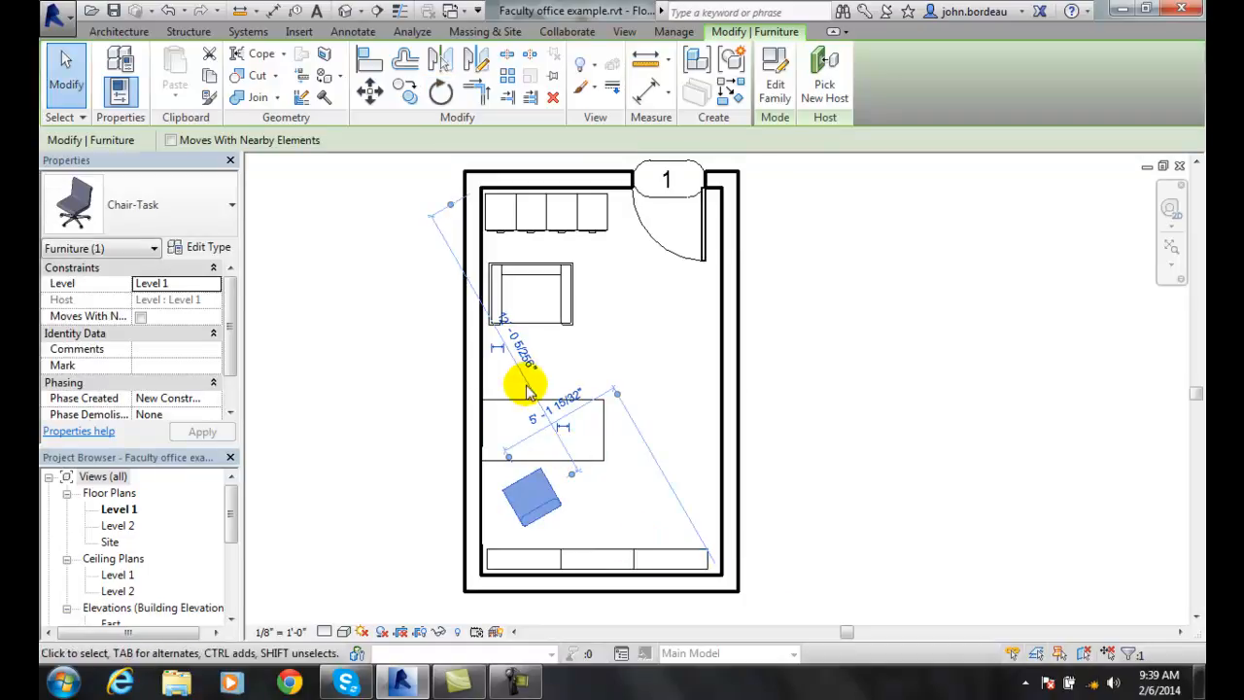
click(587, 508)
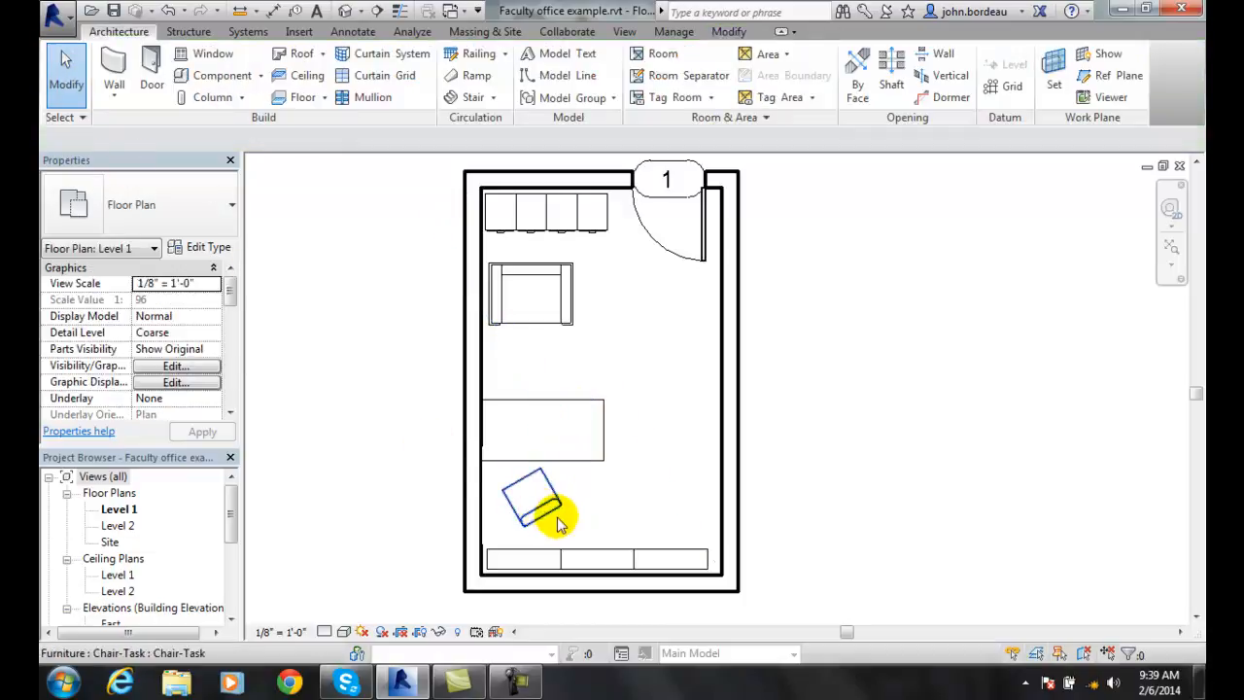
Rotate the task chair about its centre by an entered angle of -30 degrees
click(547, 508)
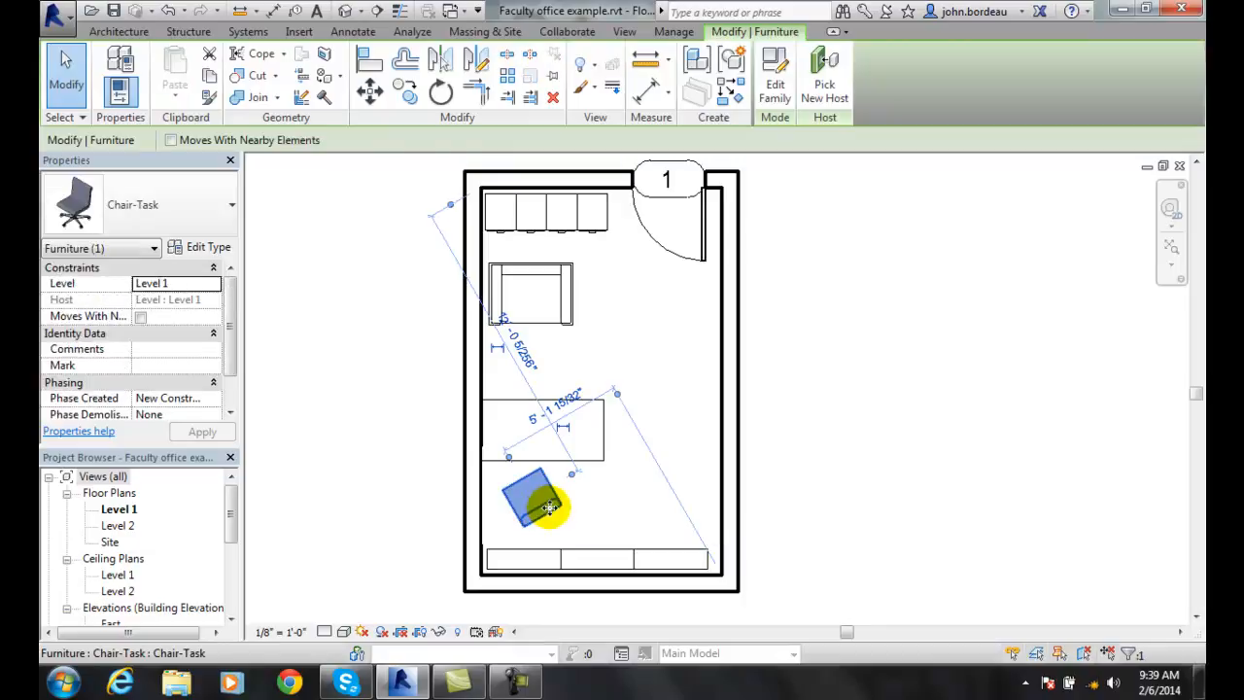
click(441, 89)
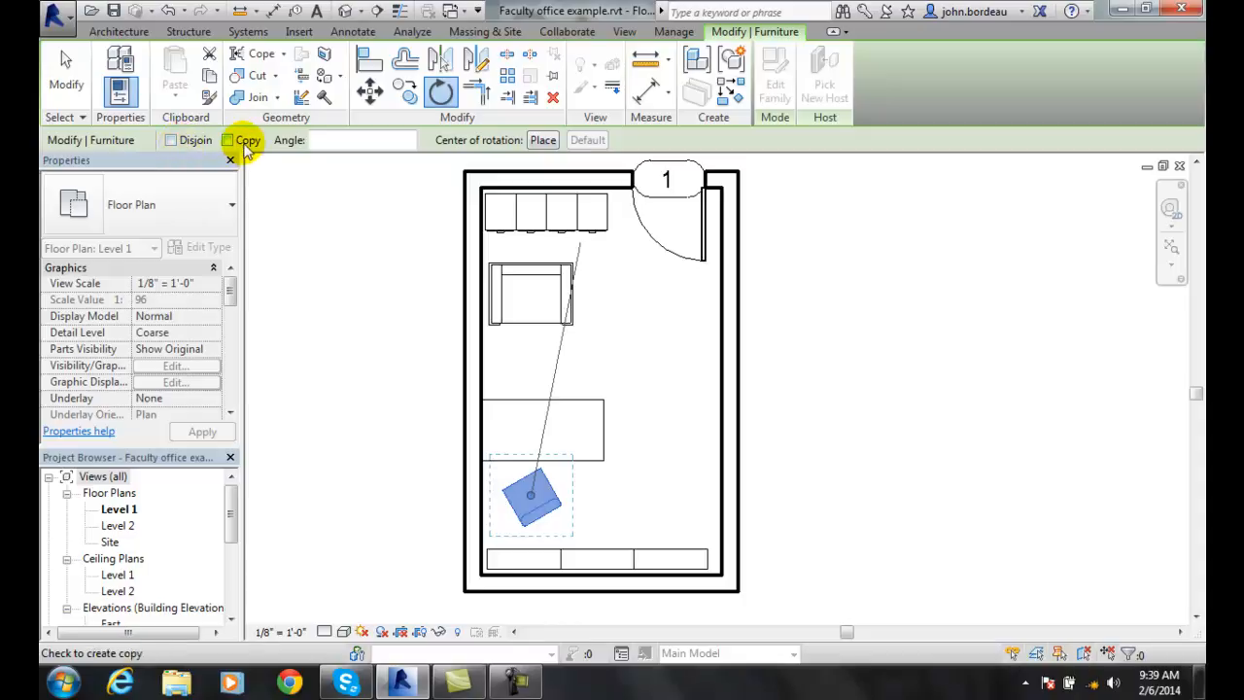
click(331, 142)
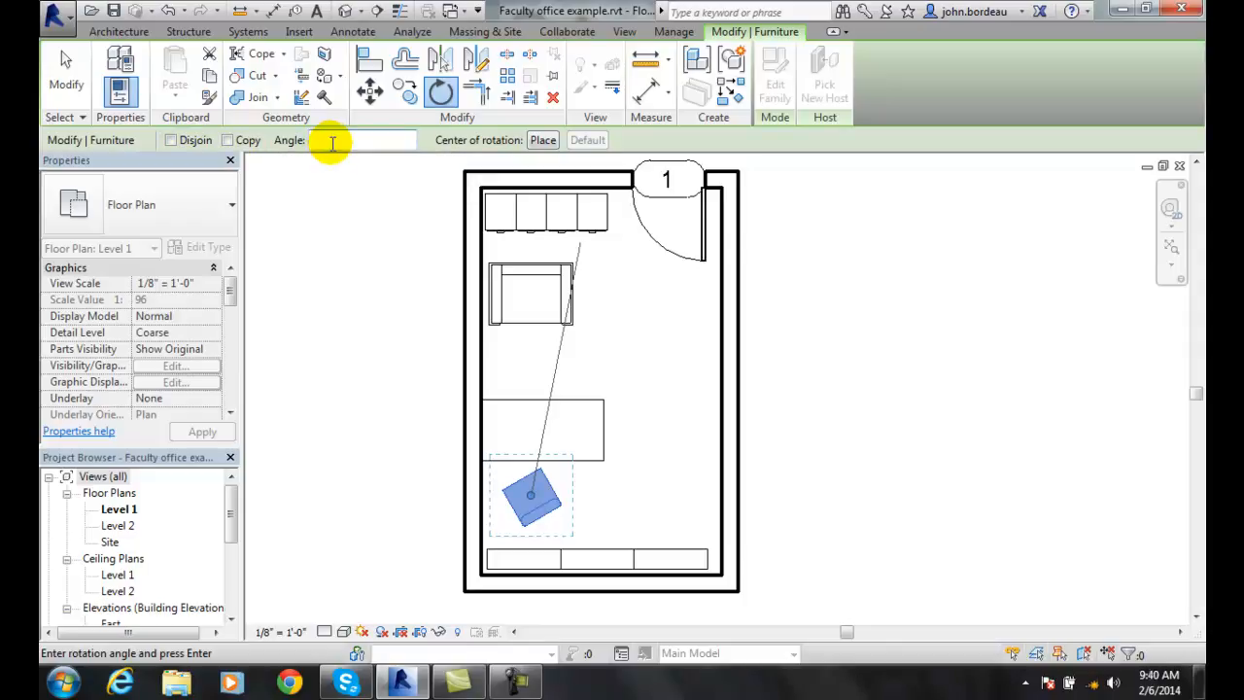
text(-30)
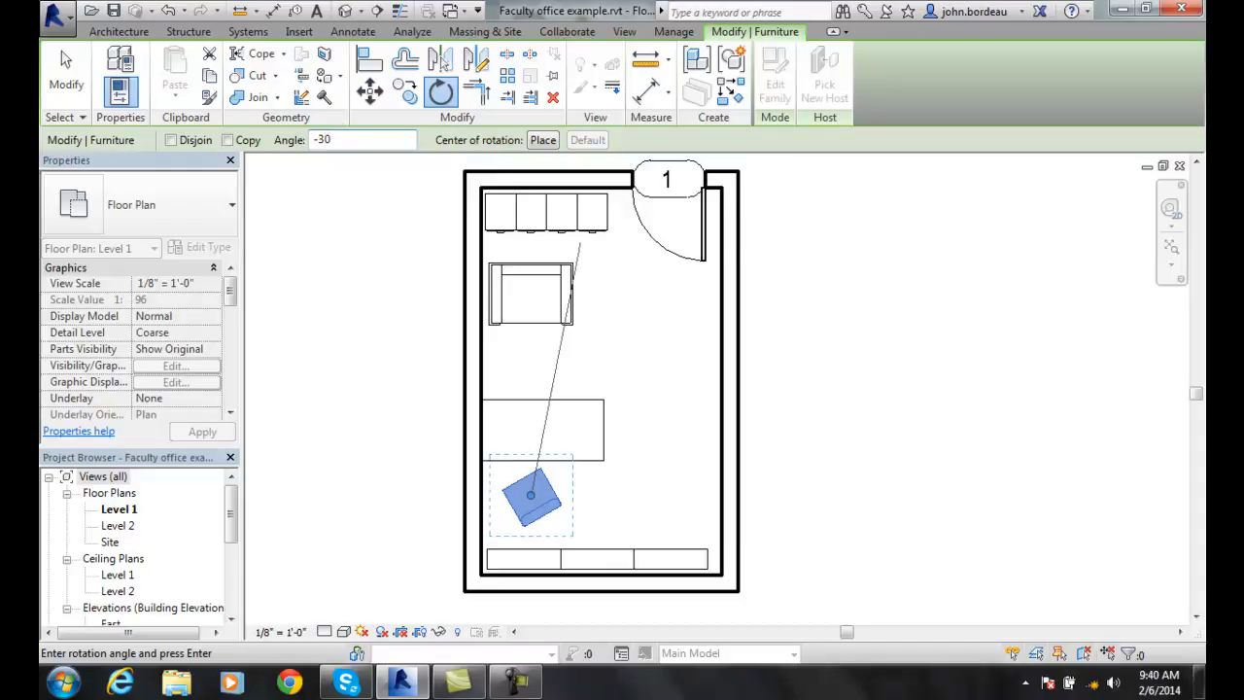
key(Return)
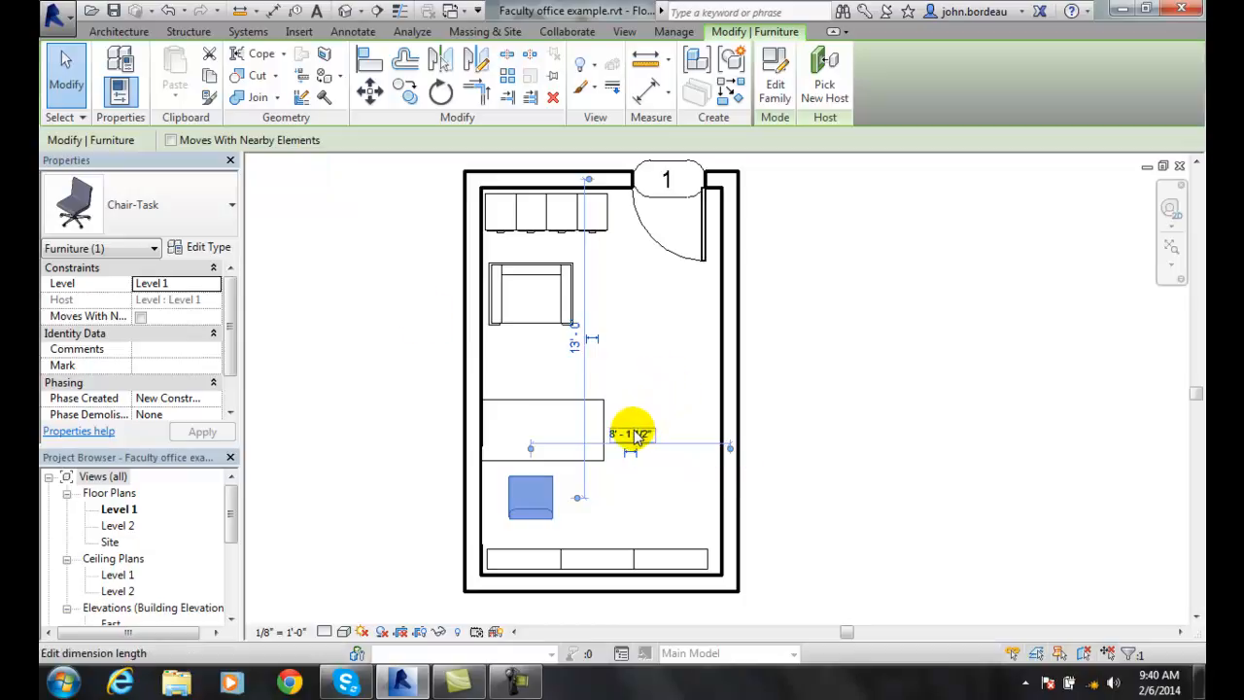
key(Escape)
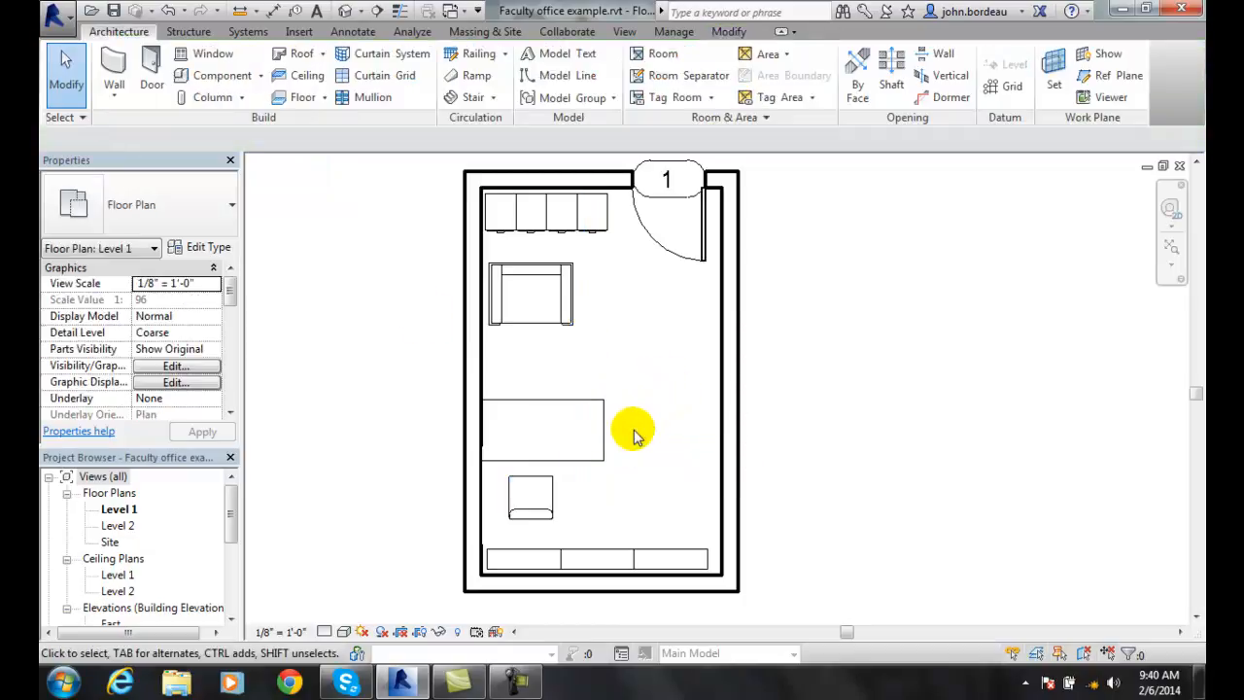
Rotate the task chair 90 degrees clockwise about its centre, from a downward start ray to a horizontal end ray, so its back faces the left wall
click(66, 80)
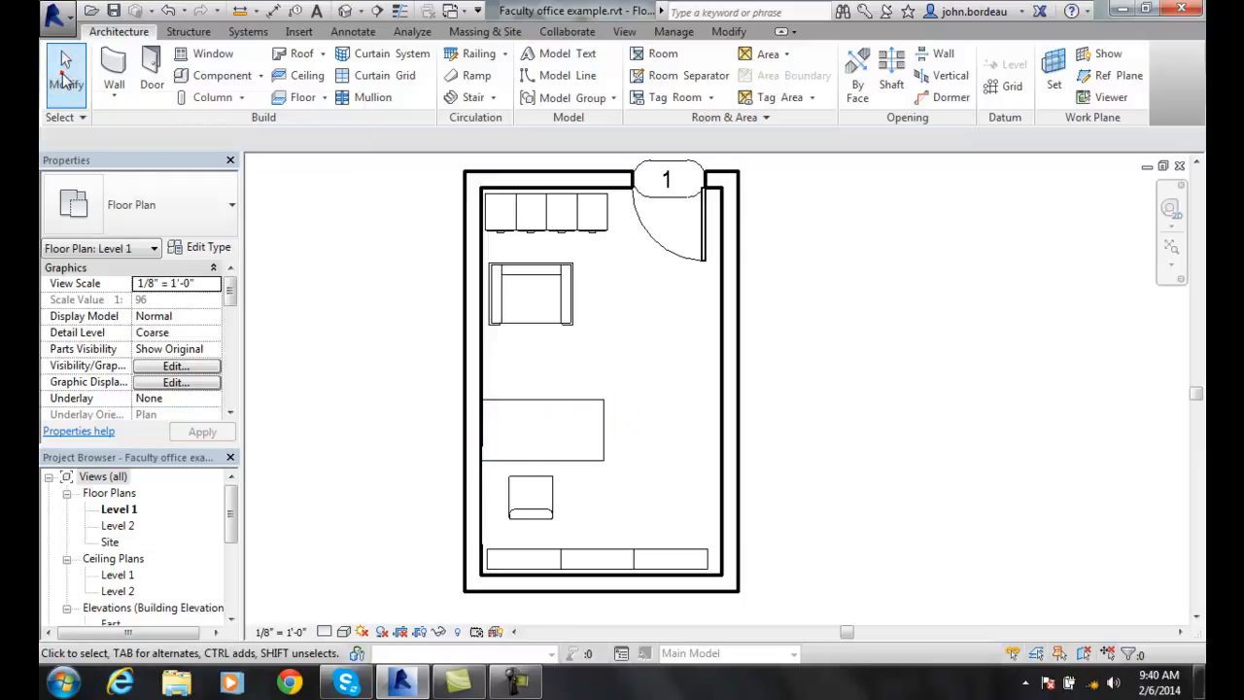
click(540, 515)
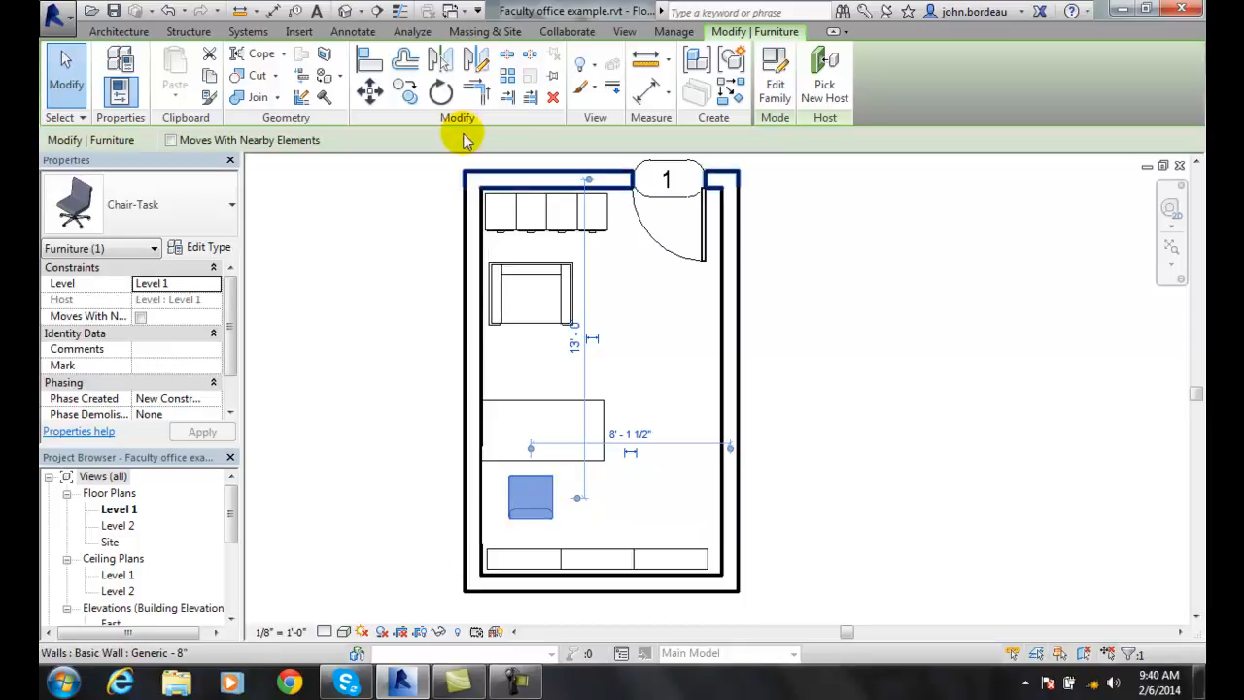
click(442, 93)
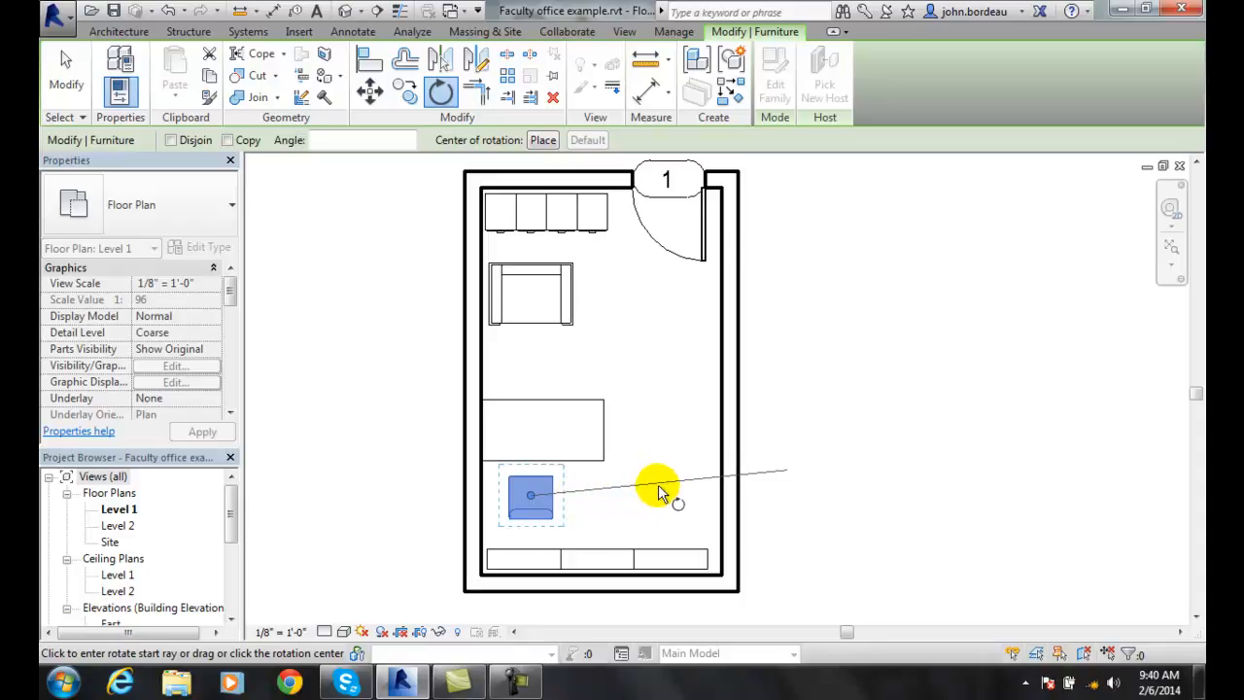
click(533, 526)
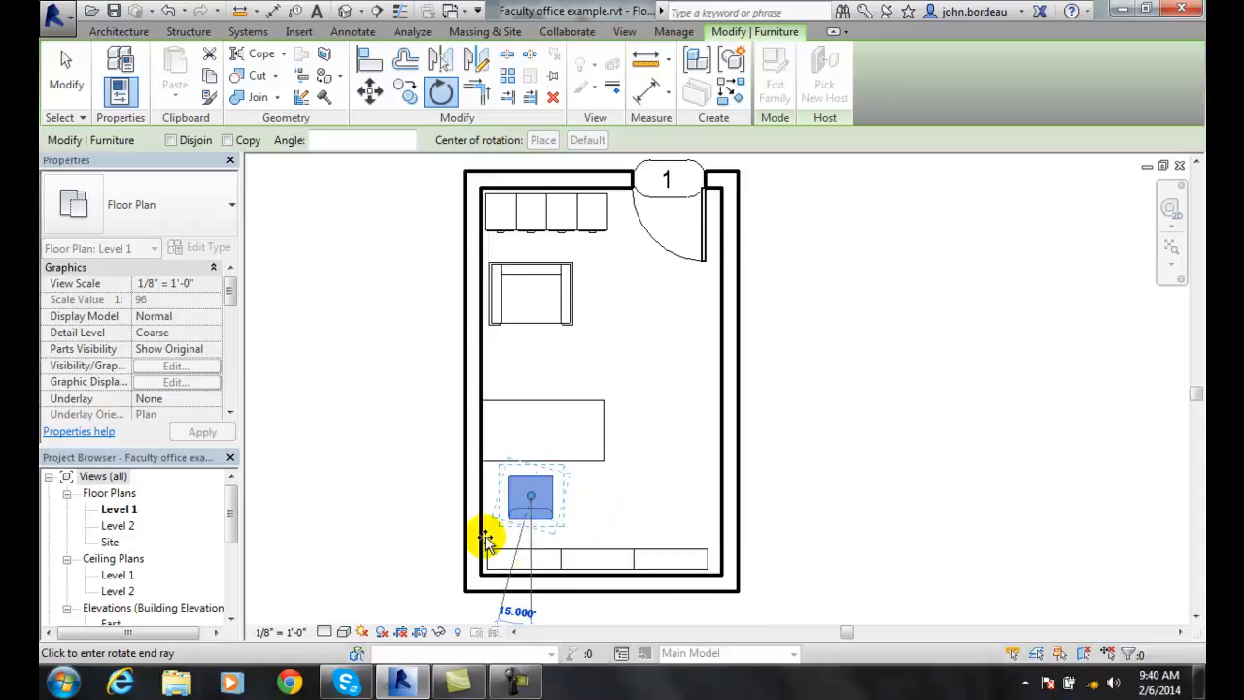
click(449, 500)
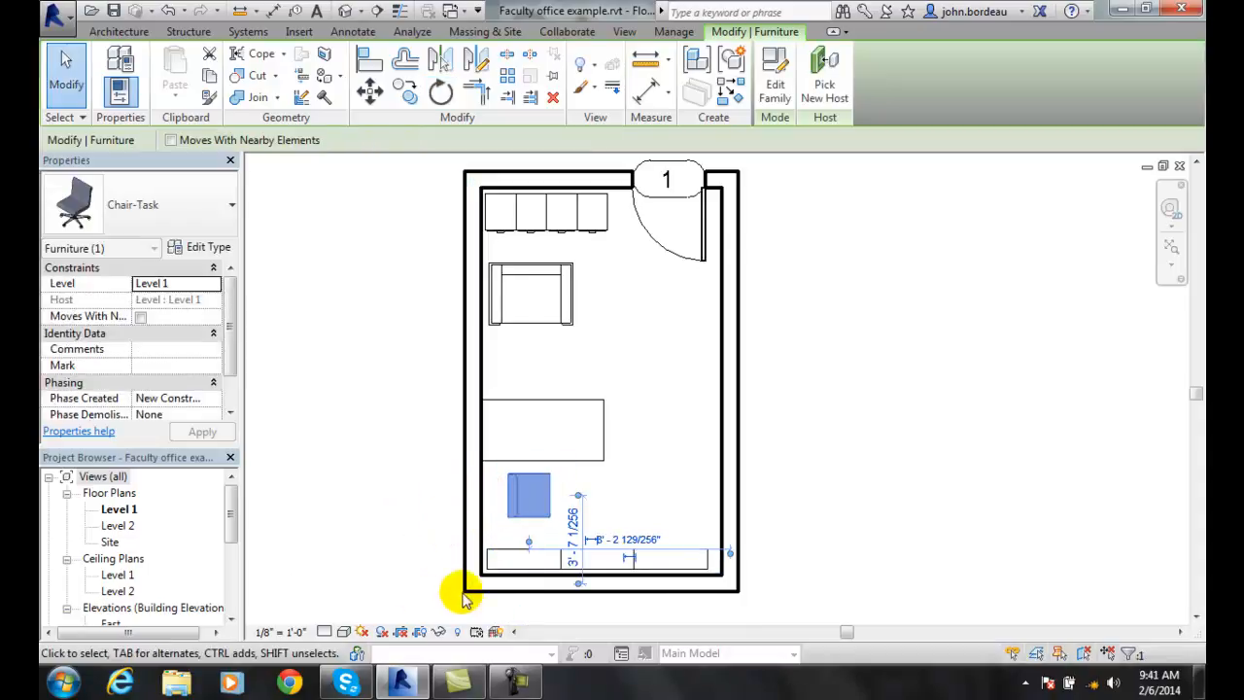
click(687, 533)
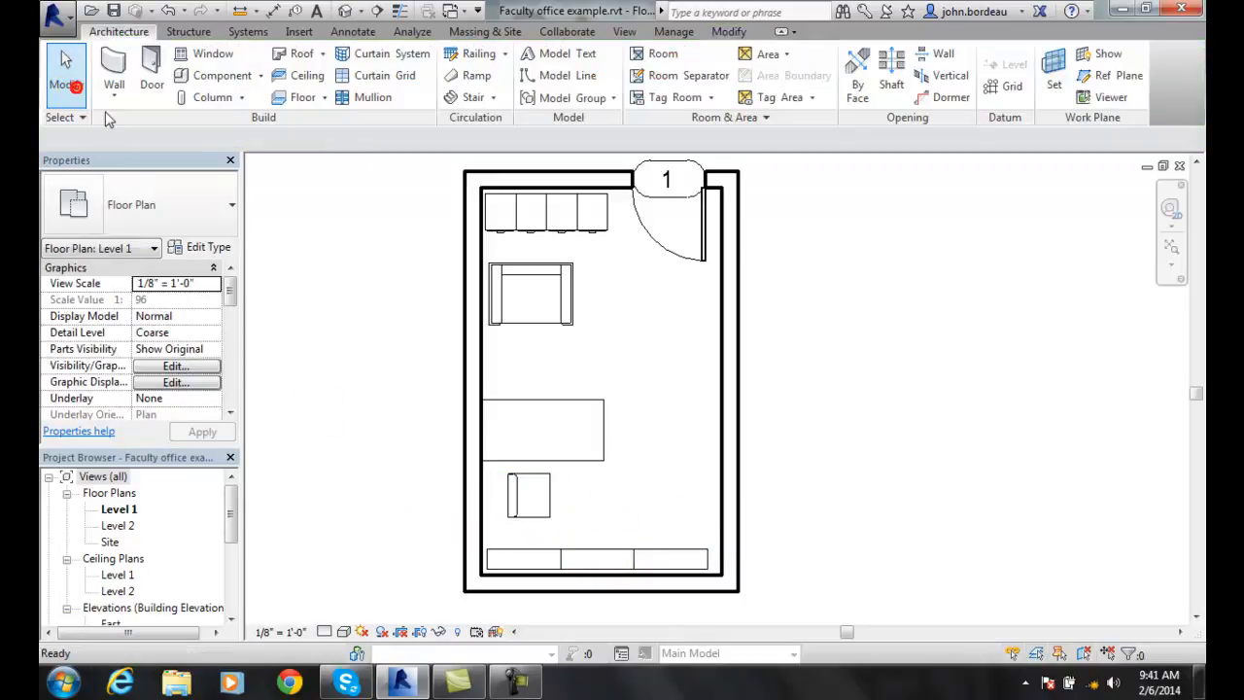
Place the task chair's centre of rotation at its upper-left corner and rotate the chair by an angle of -90 degrees
click(516, 499)
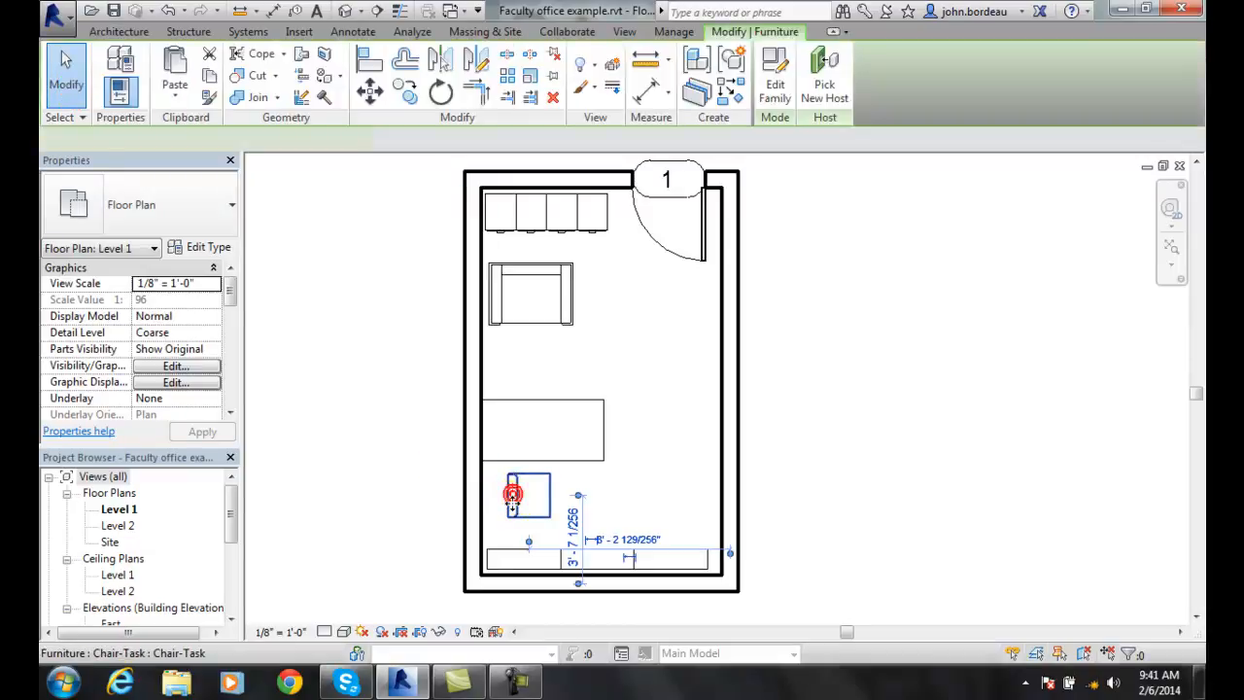
click(441, 88)
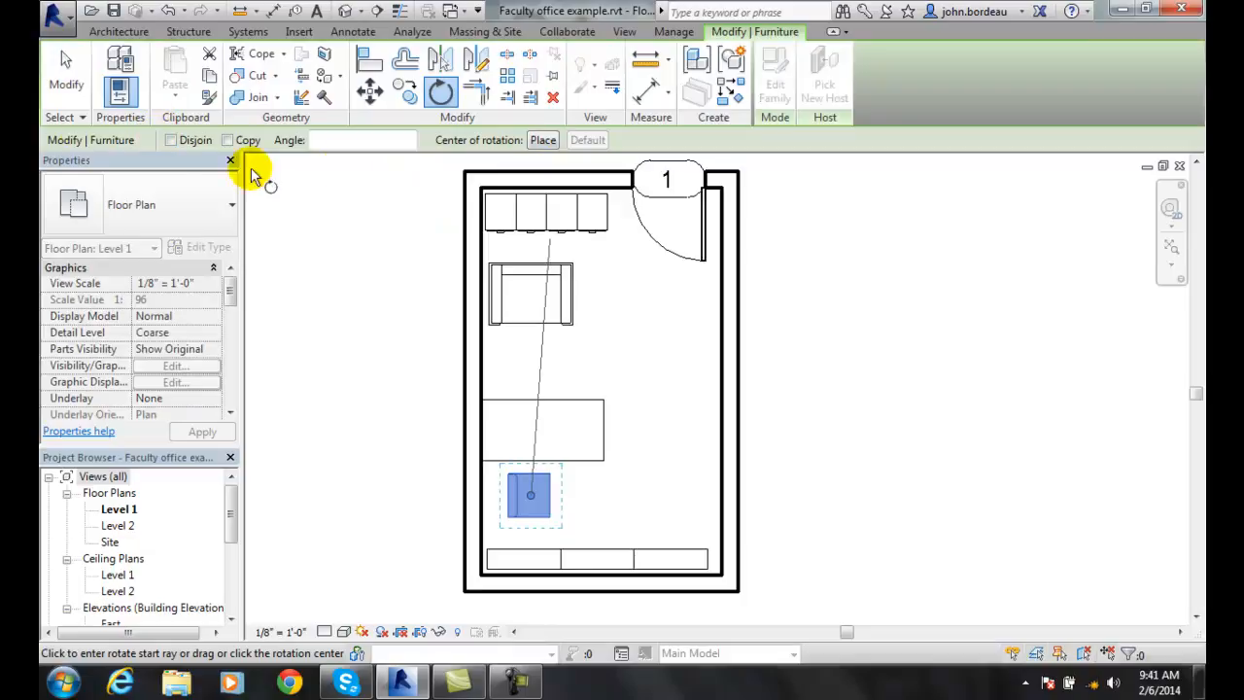
click(543, 141)
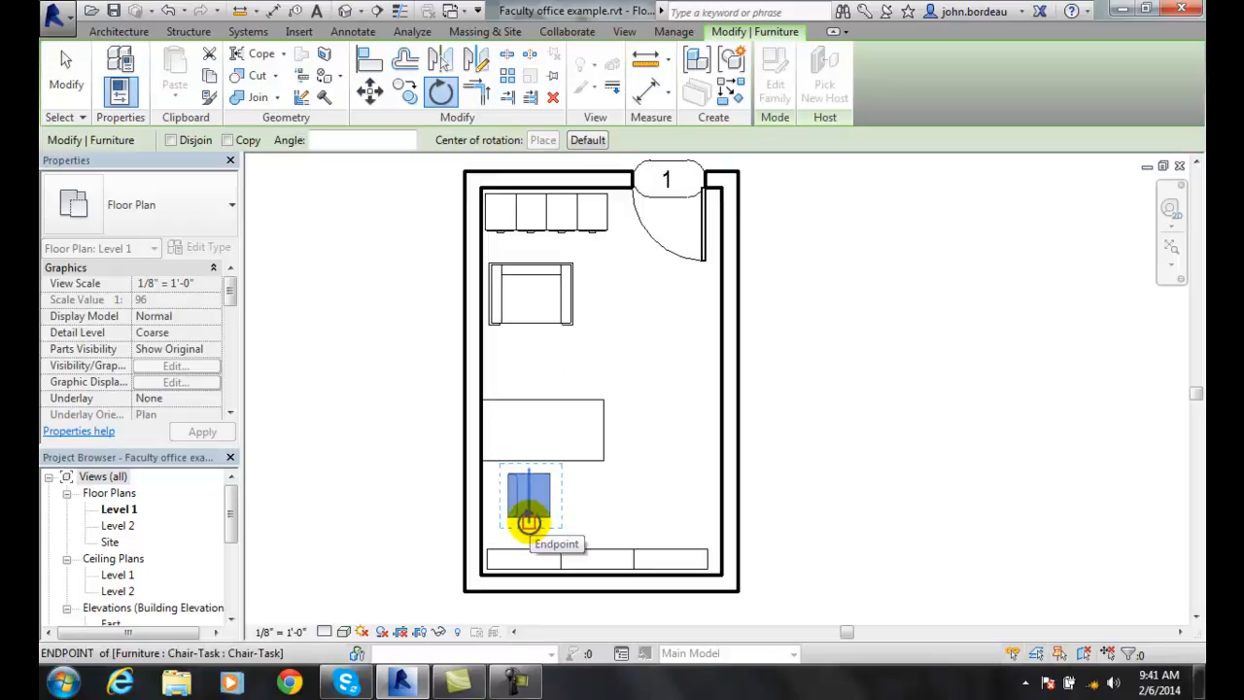
click(529, 523)
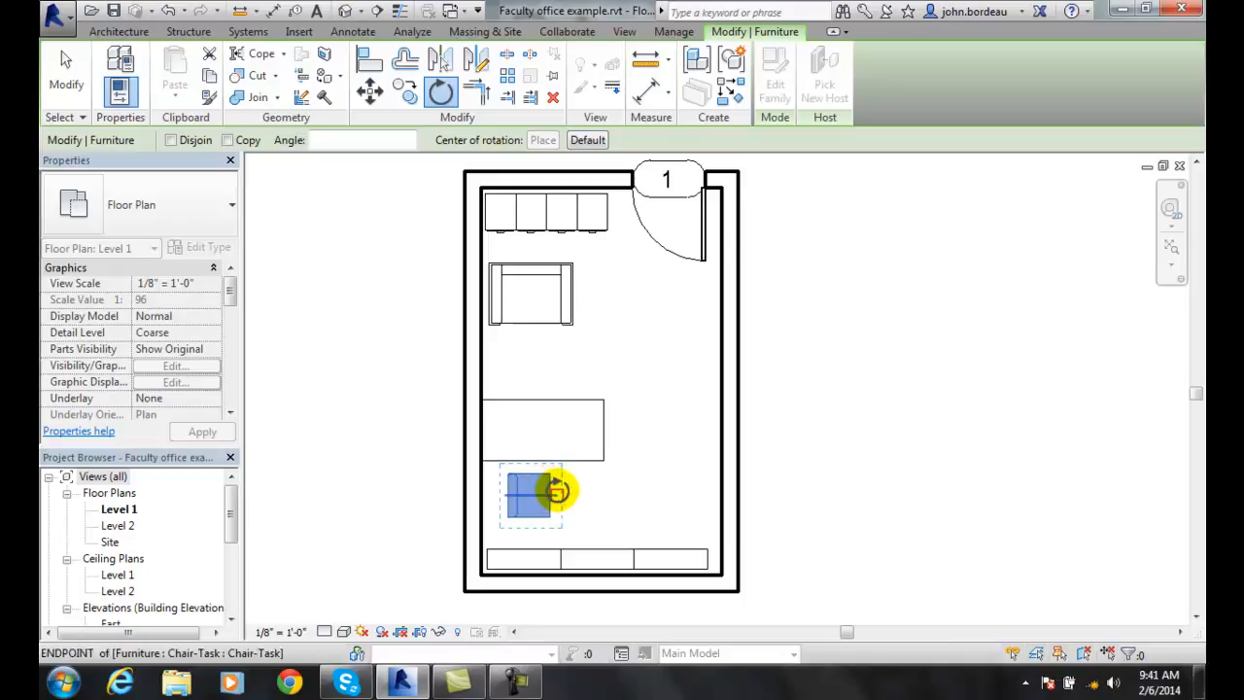
click(504, 477)
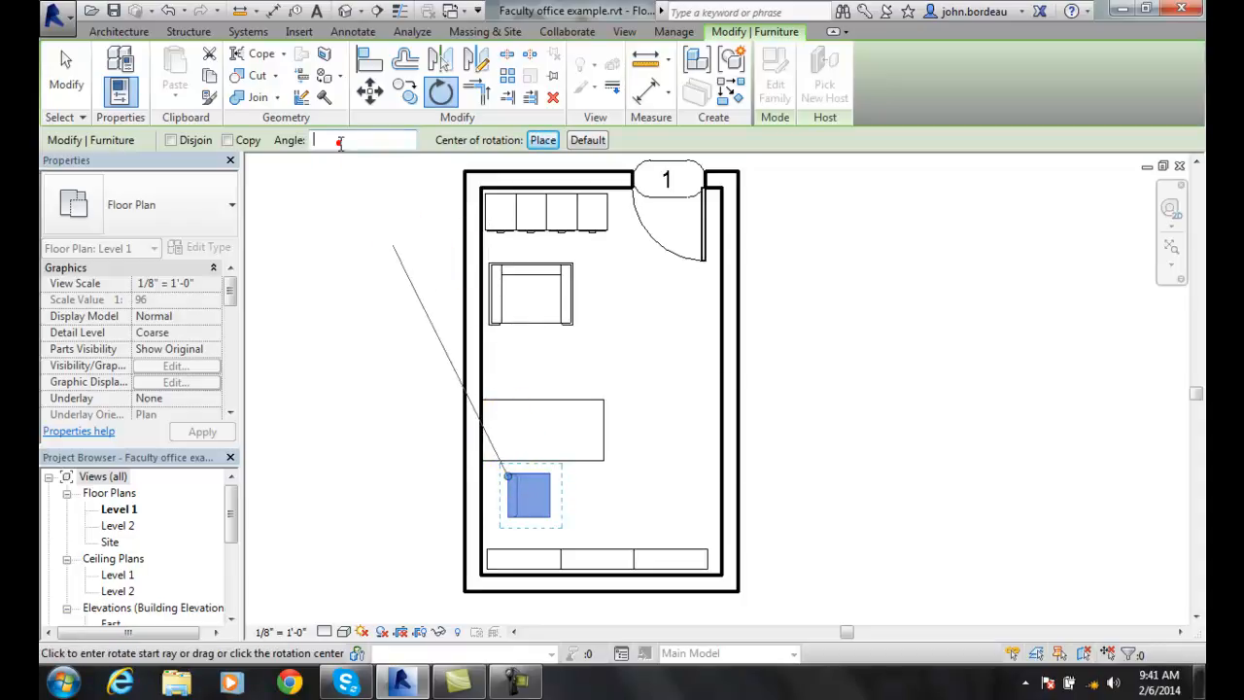
text(-90)
key(Return)
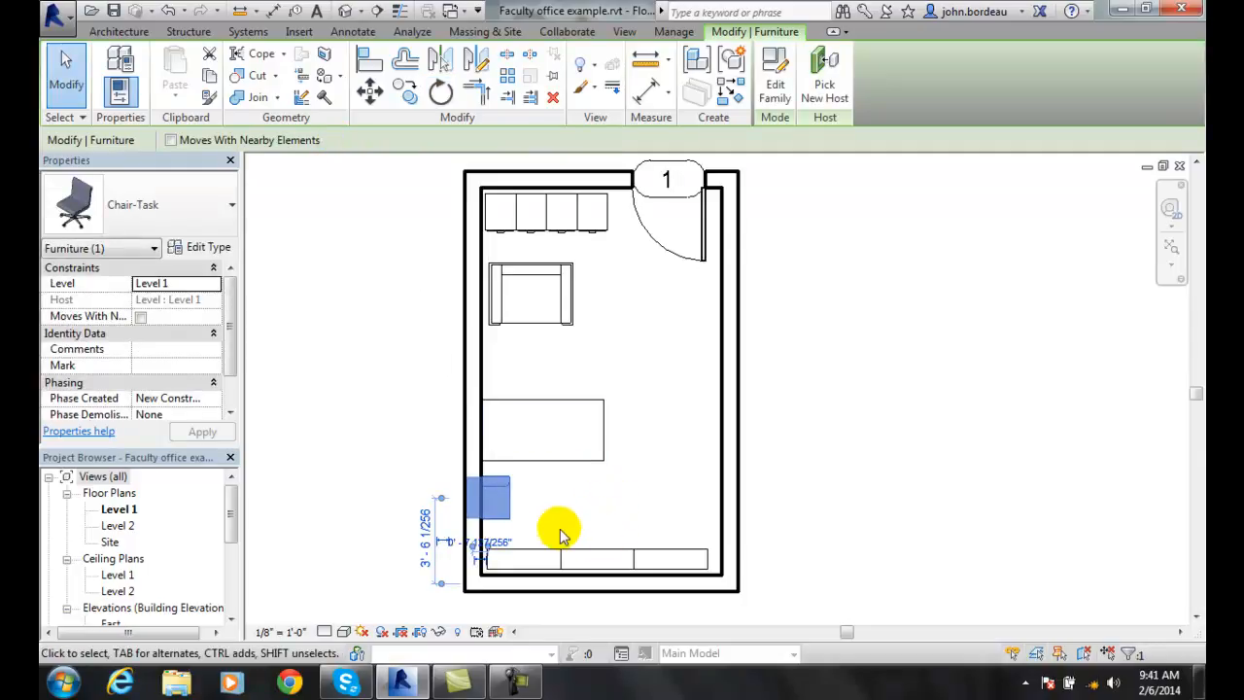
Try to move the task chair out of the left wall by setting its horizontal temporary dimension to 2'
scroll(478, 547, up, 3)
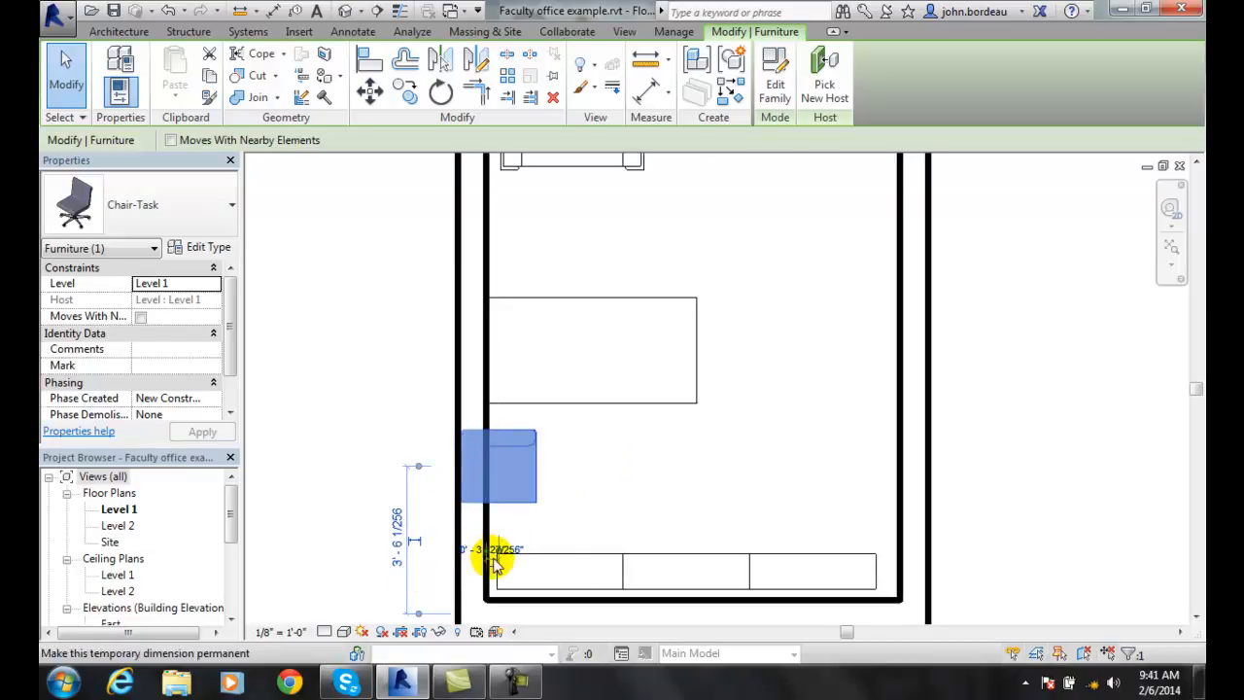
scroll(483, 552, up, 3)
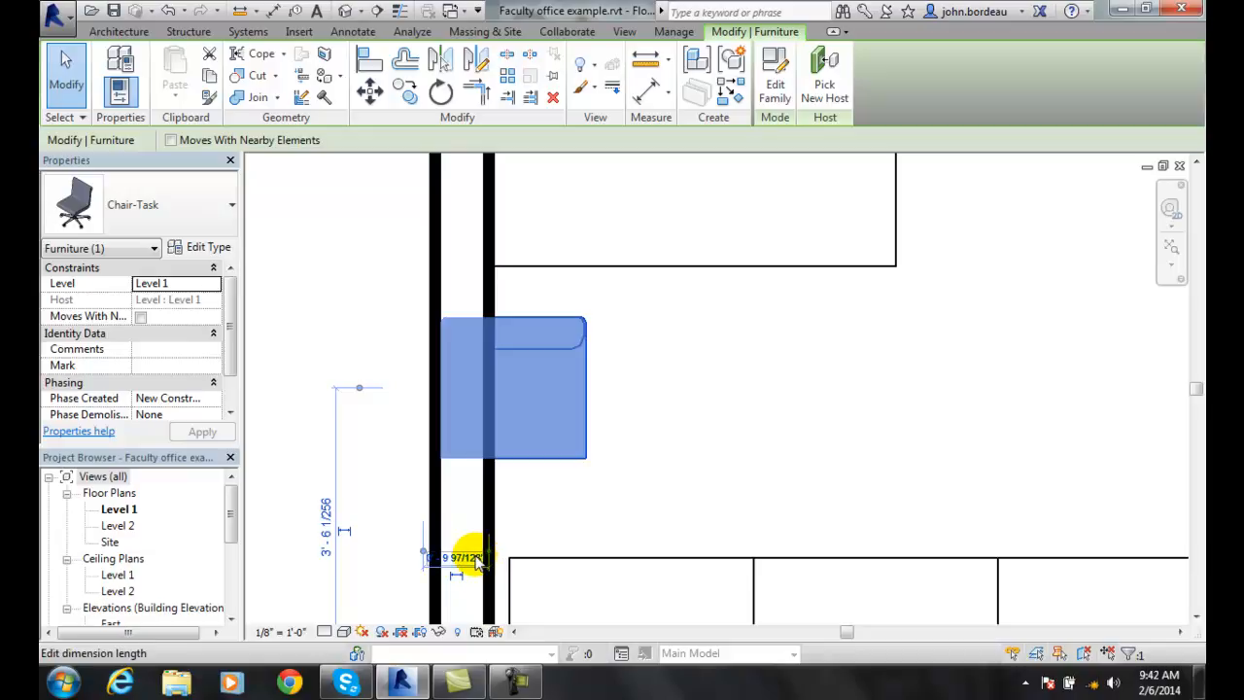
scroll(476, 561, up, 2)
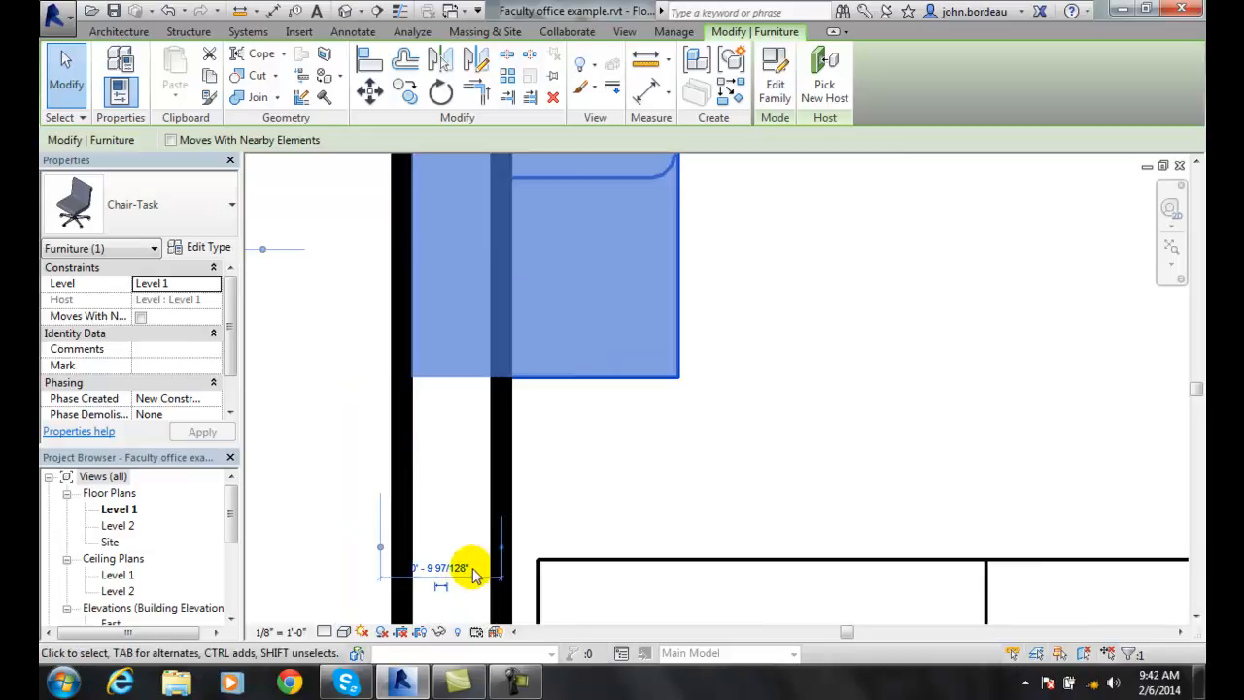
click(428, 569)
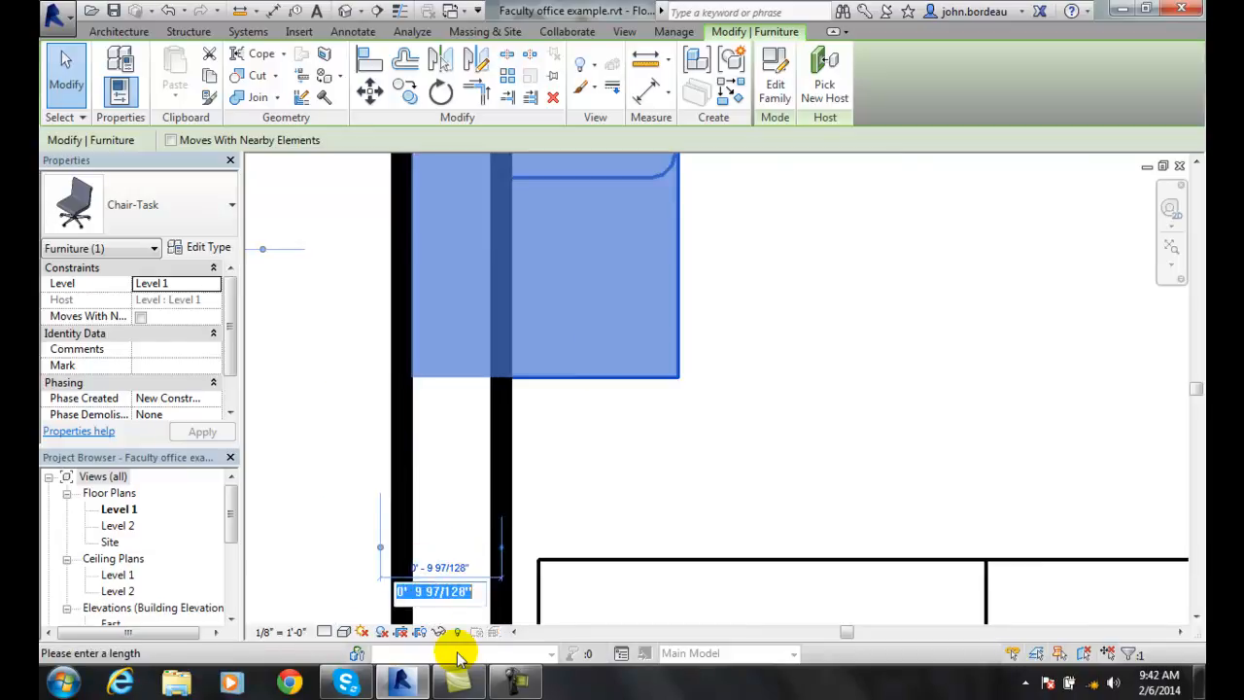
text(2)
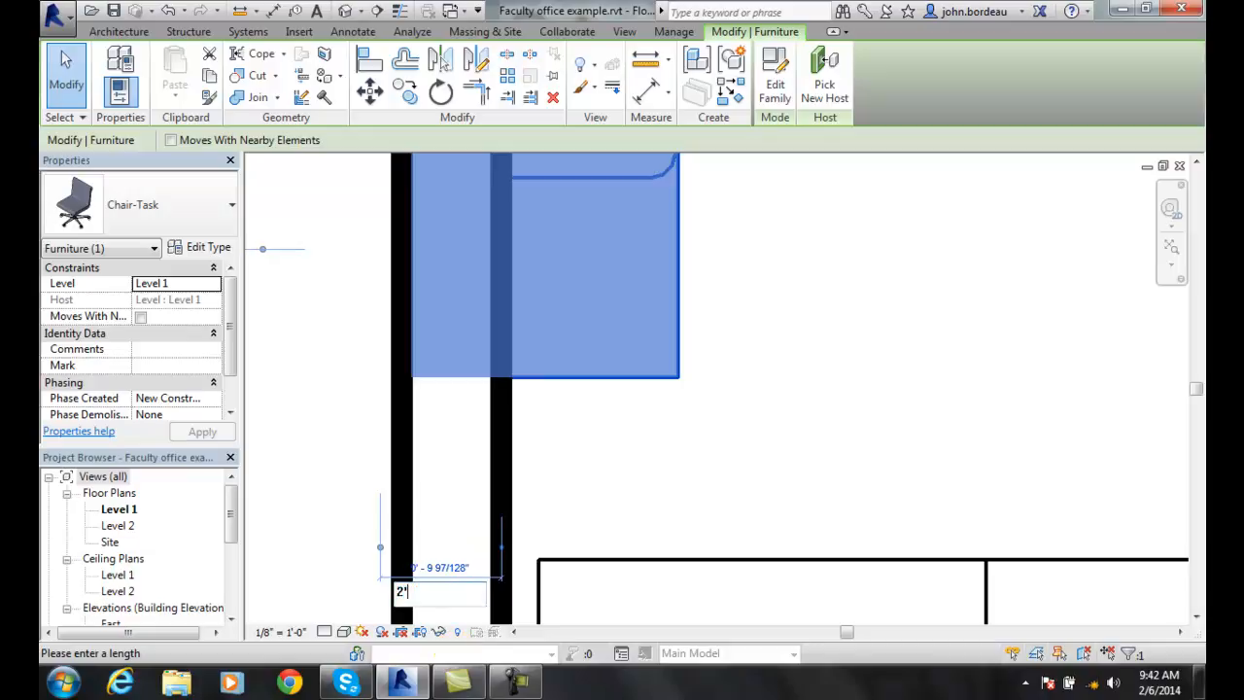
key(Return)
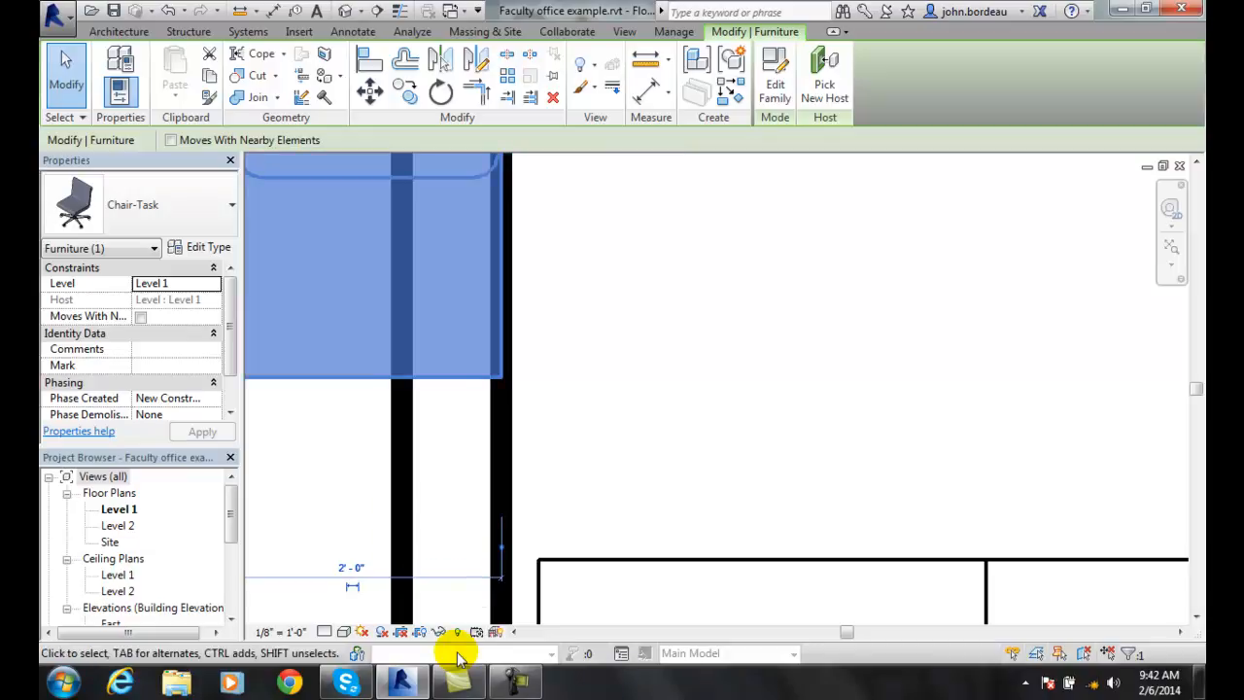
Set the task chair's horizontal temporary dimension from the left wall to -2' 0" to move it into the room
click(348, 568)
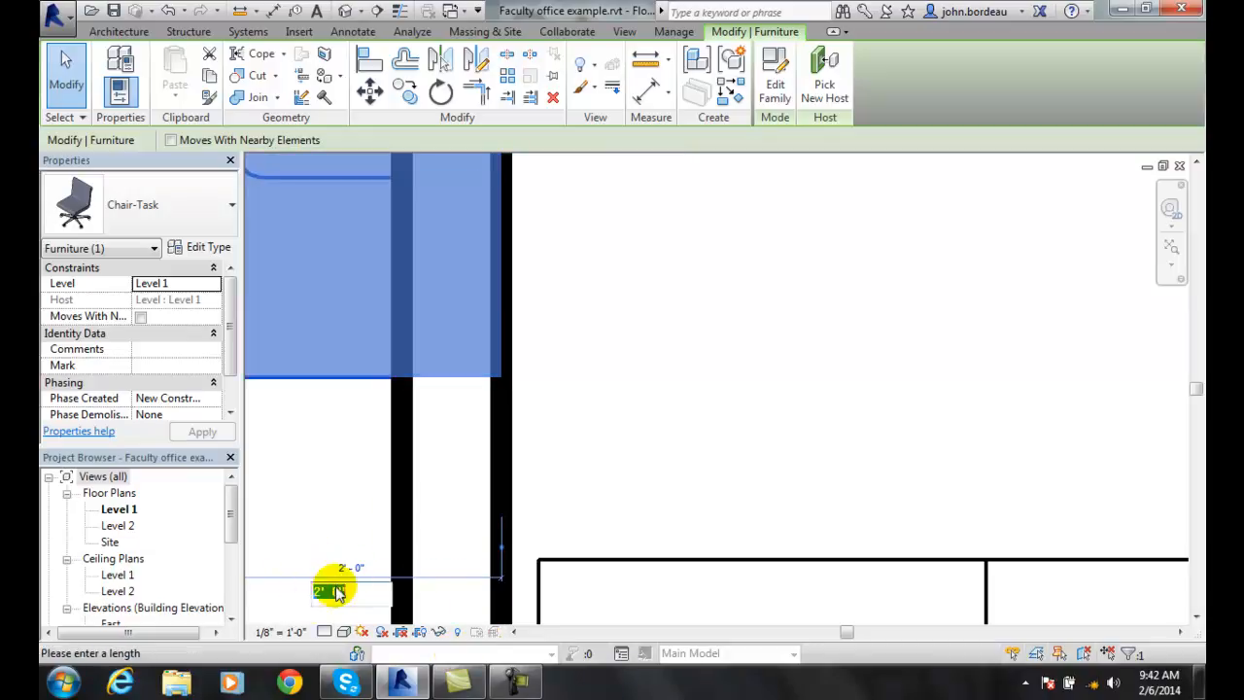
click(315, 591)
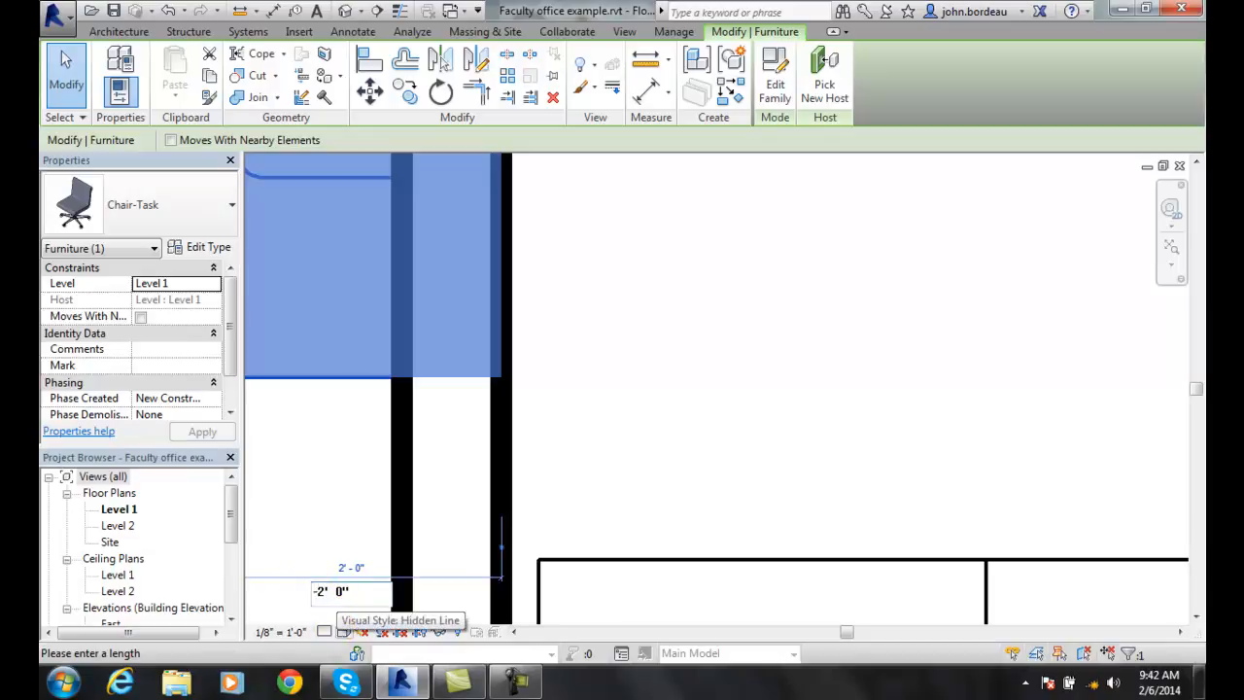
text(-)
key(Return)
key(Escape)
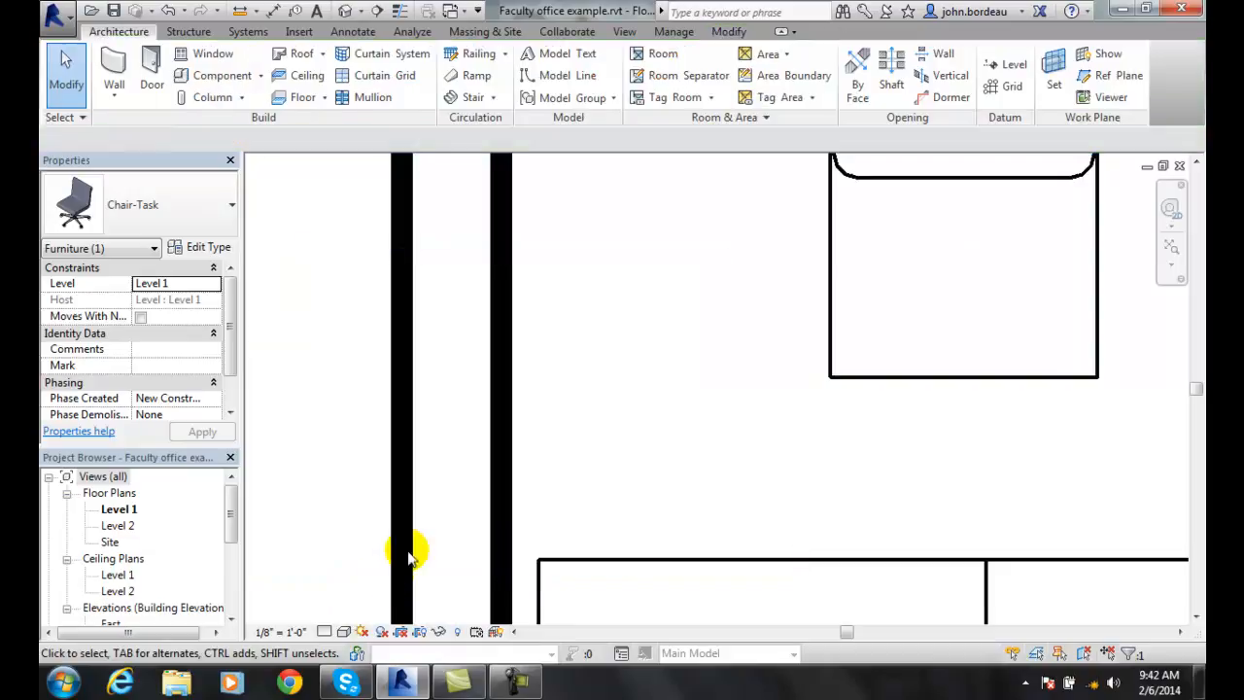
scroll(513, 458, down, 5)
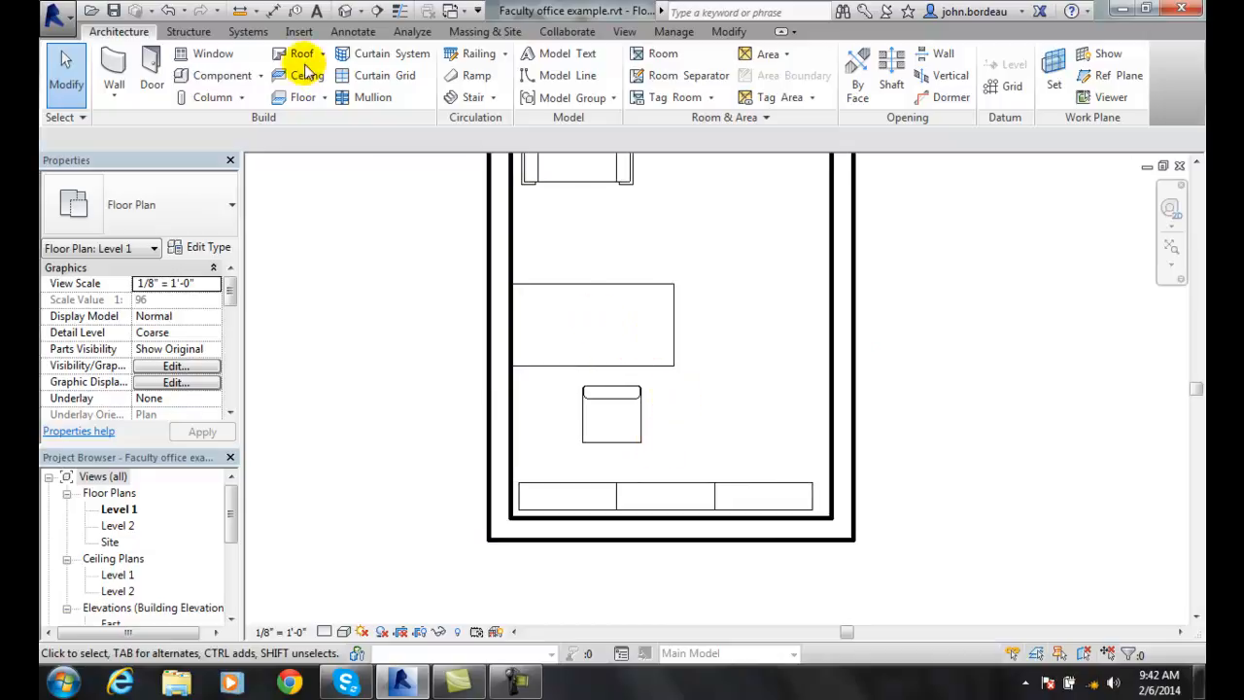
Rotate the task chair 180 degrees about its centre so its seat faces the desk
click(626, 432)
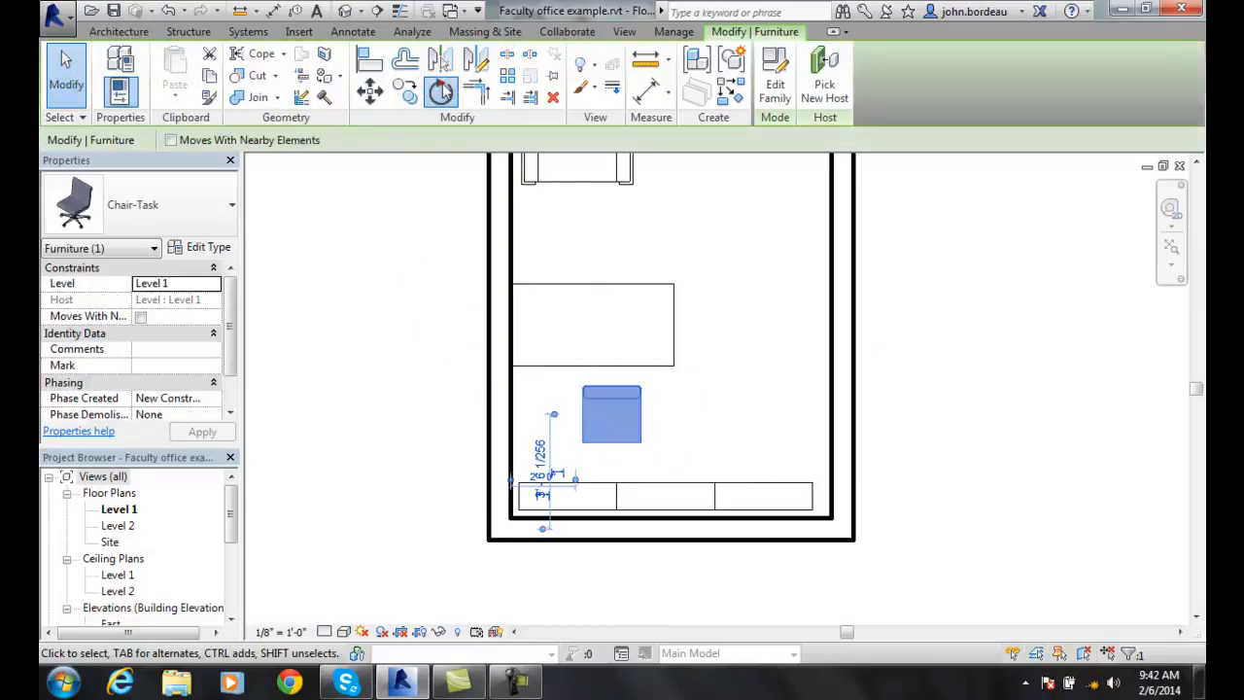
click(441, 86)
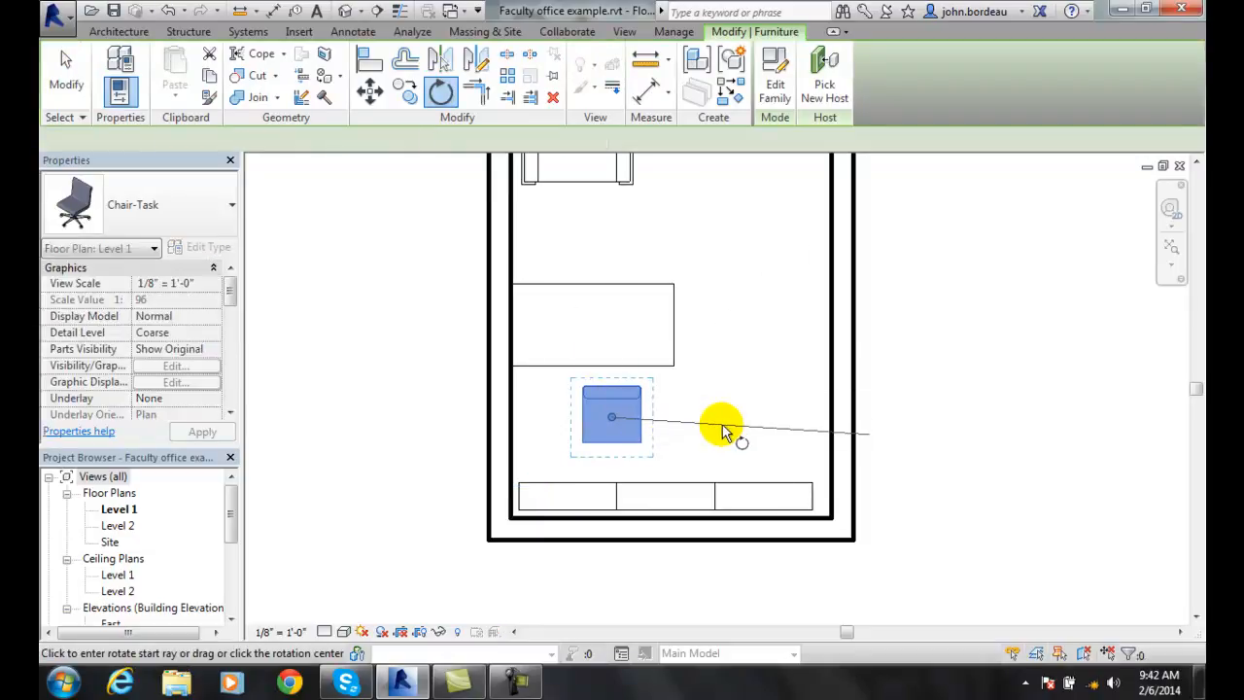
click(739, 417)
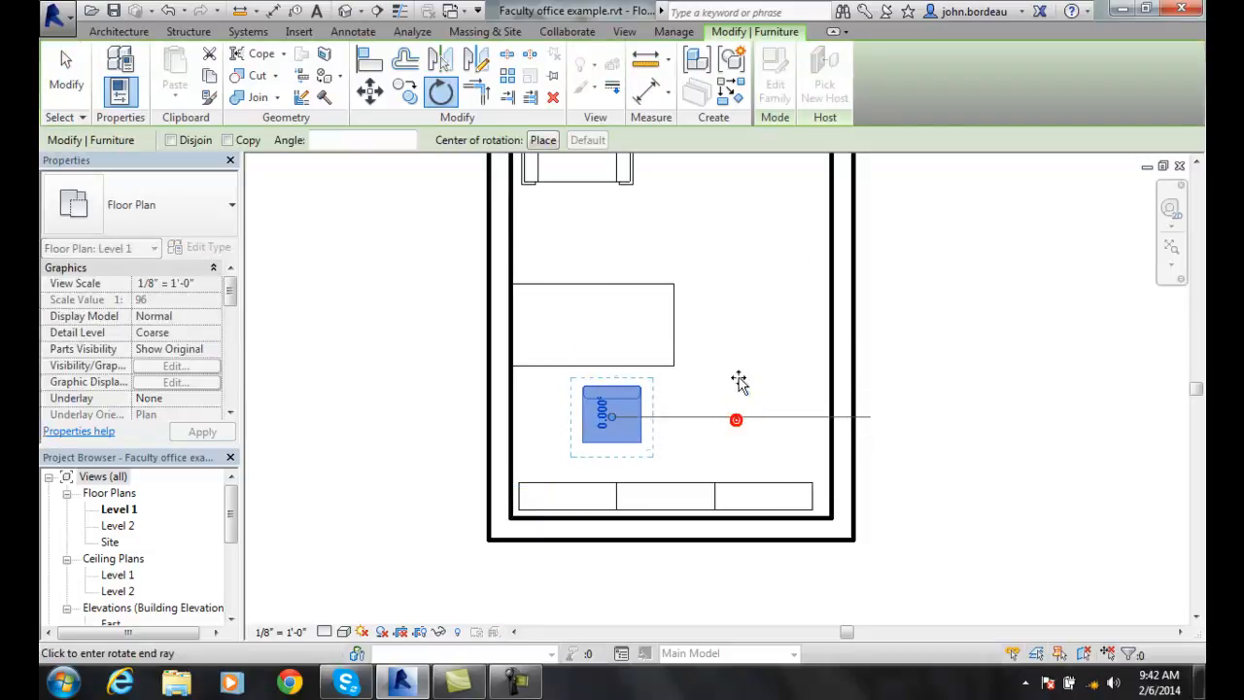
click(391, 418)
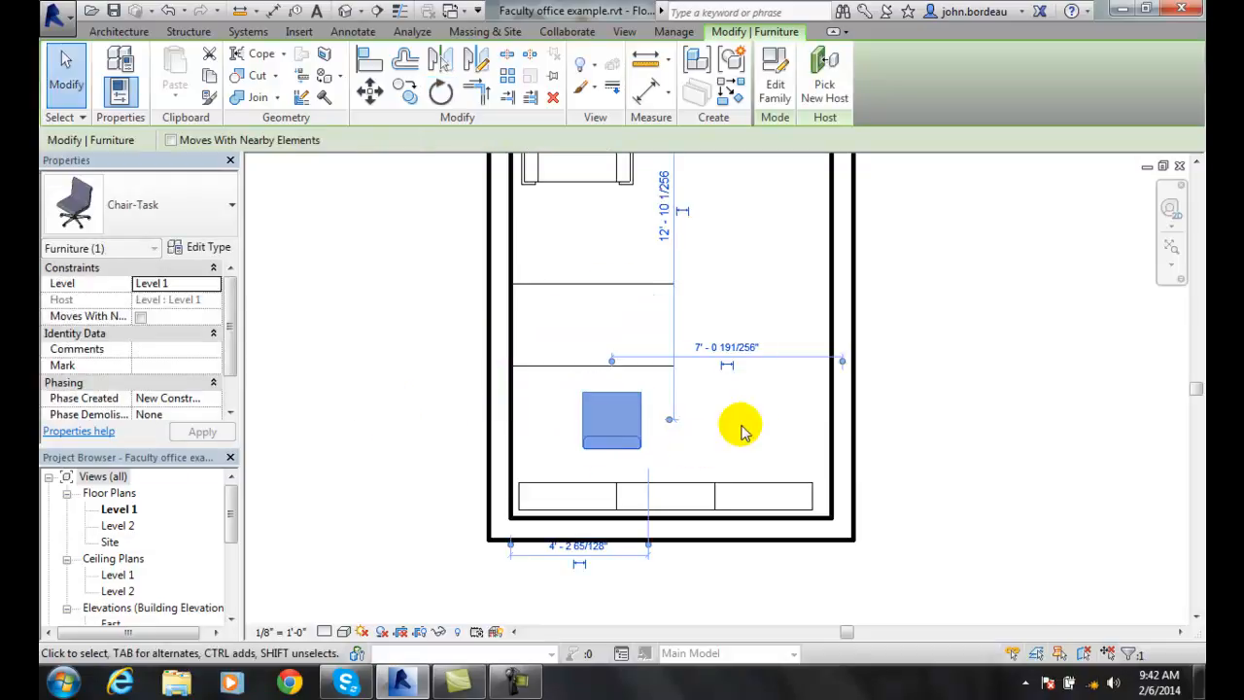
click(788, 402)
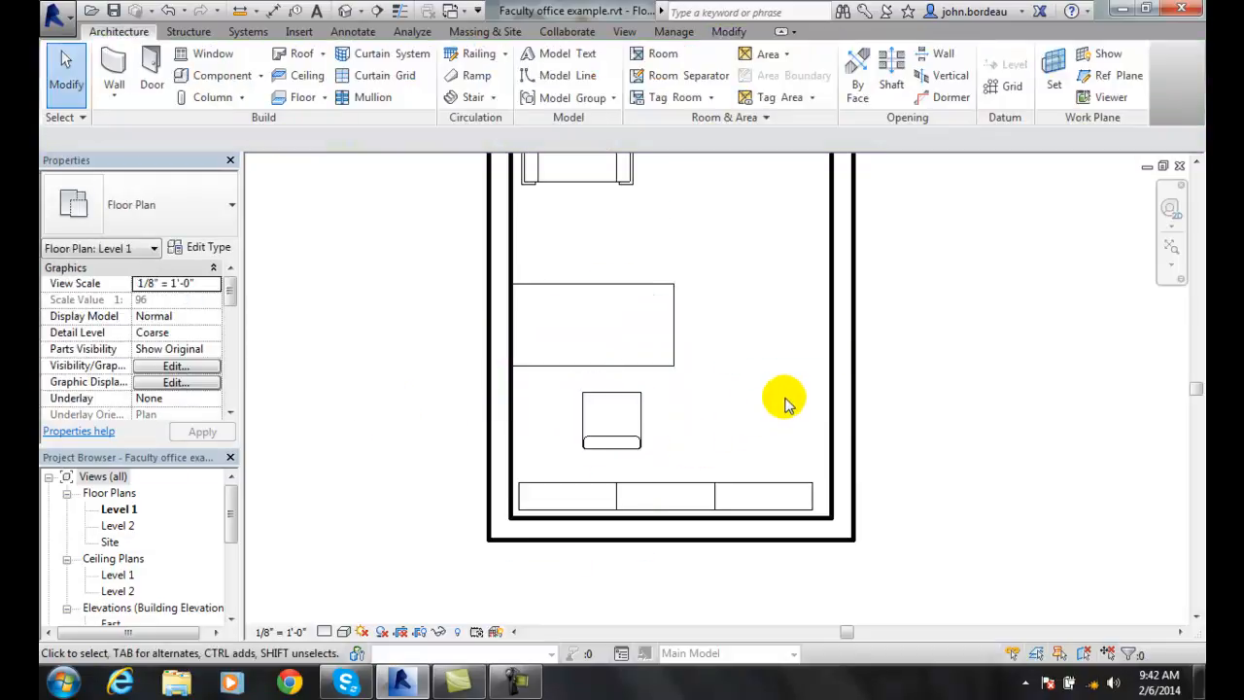